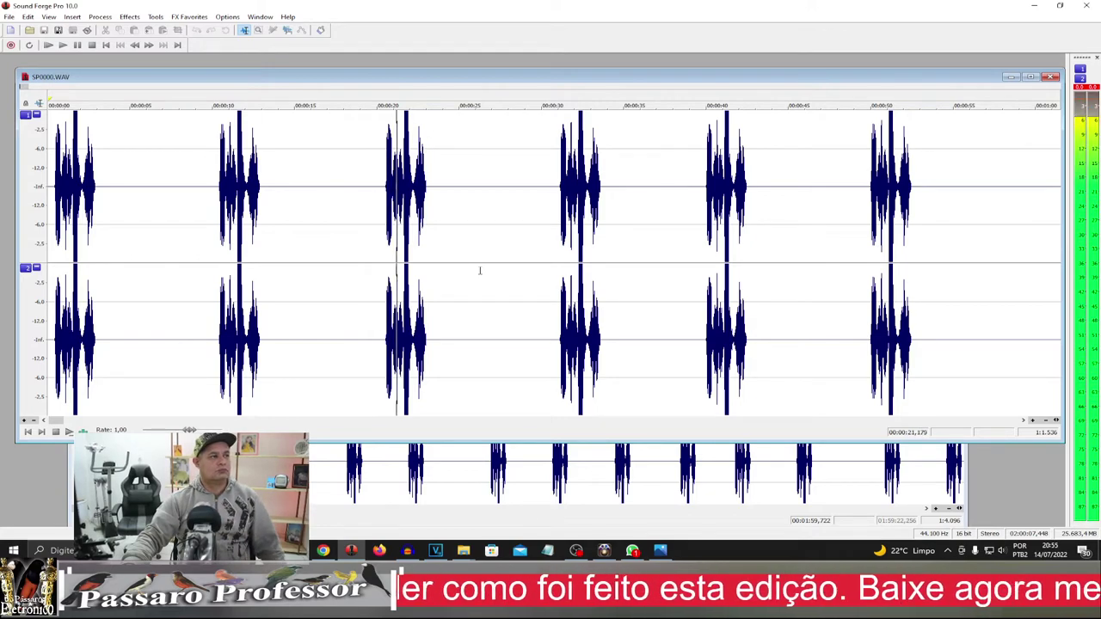
- Play SP0000.WAV from just before the first song of the second song block, shortly after the one-hour mark
scroll(480, 271, "down", 1)
scroll(480, 271, "down", 5)
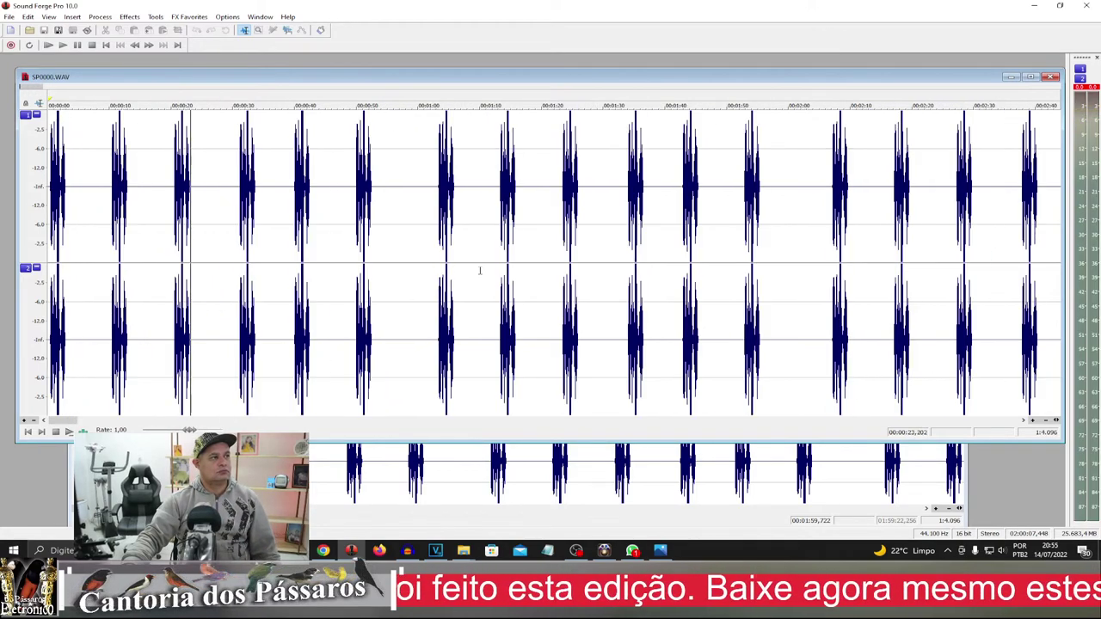
scroll(480, 271, "down", 1)
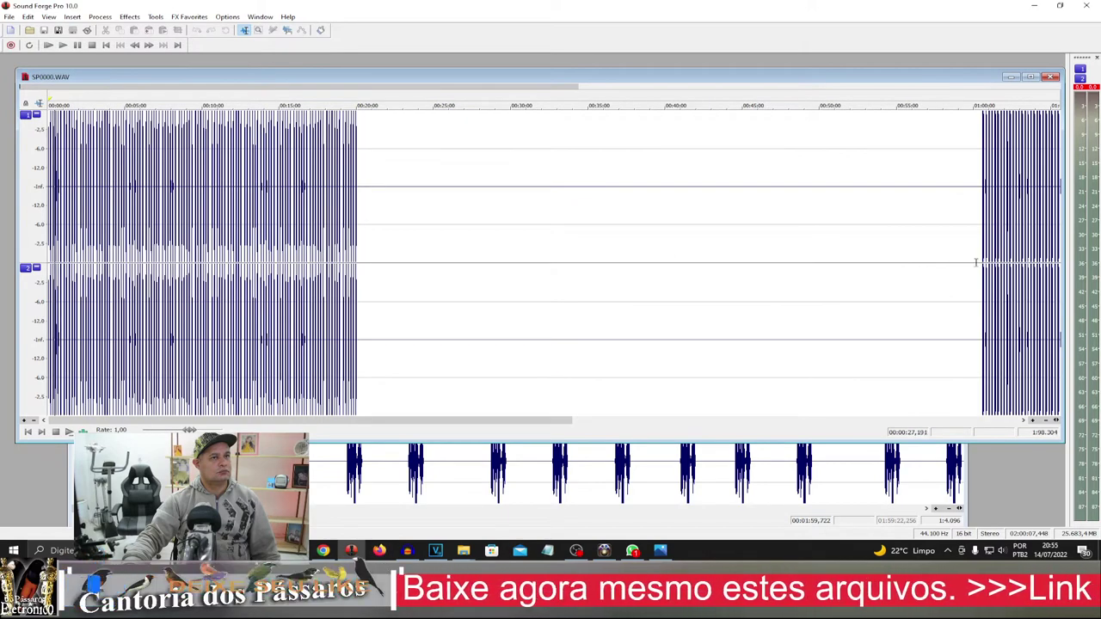
scroll(976, 263, "up", 8)
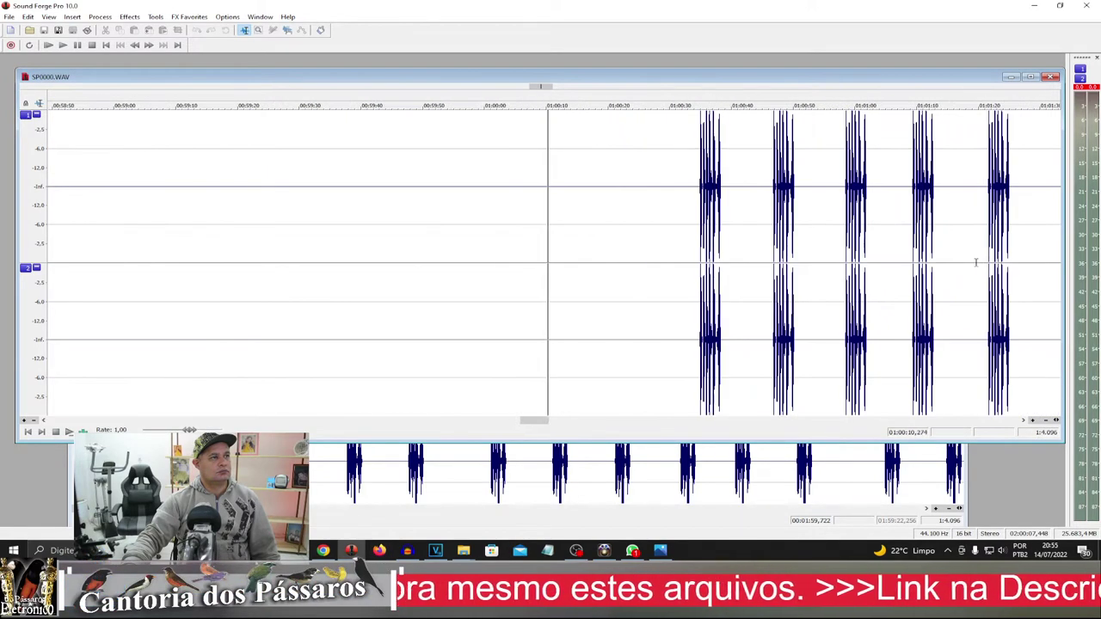
left_click(684, 262)
scroll(684, 262, "up", 2)
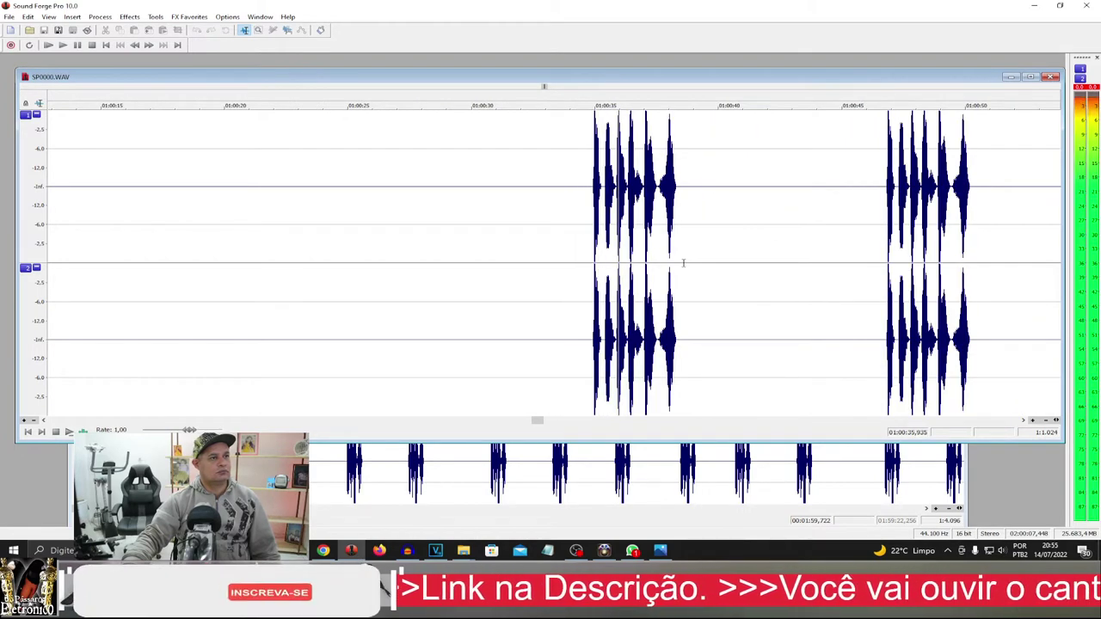
- Examine the notes of the second block's first two songs and the silent gap between them during playback
scroll(684, 263, "down", 1)
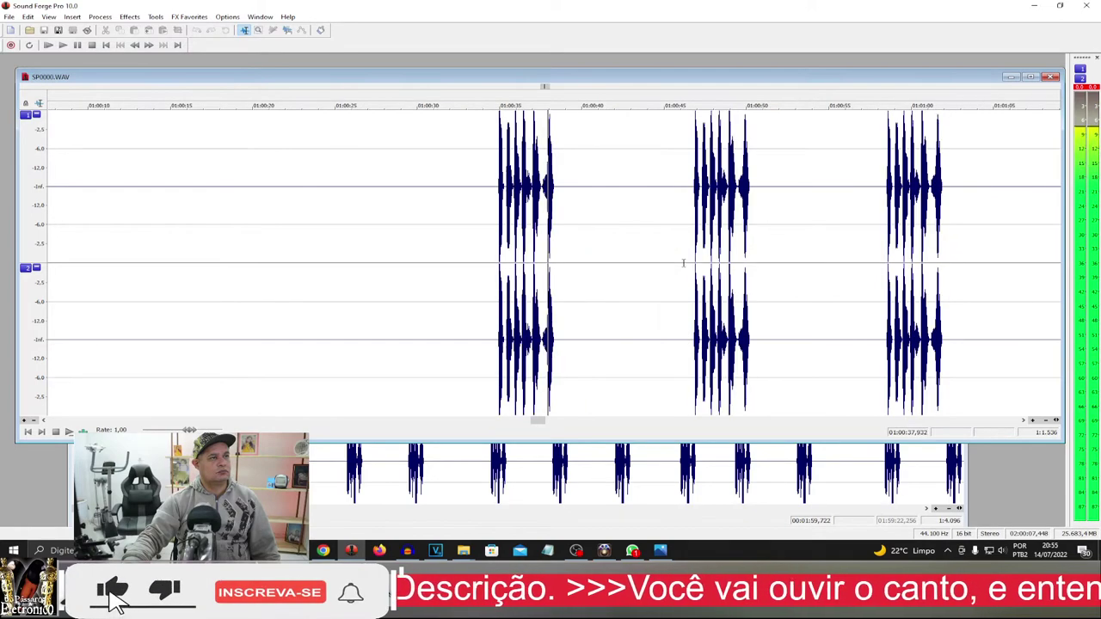
scroll(683, 262, "up", 1)
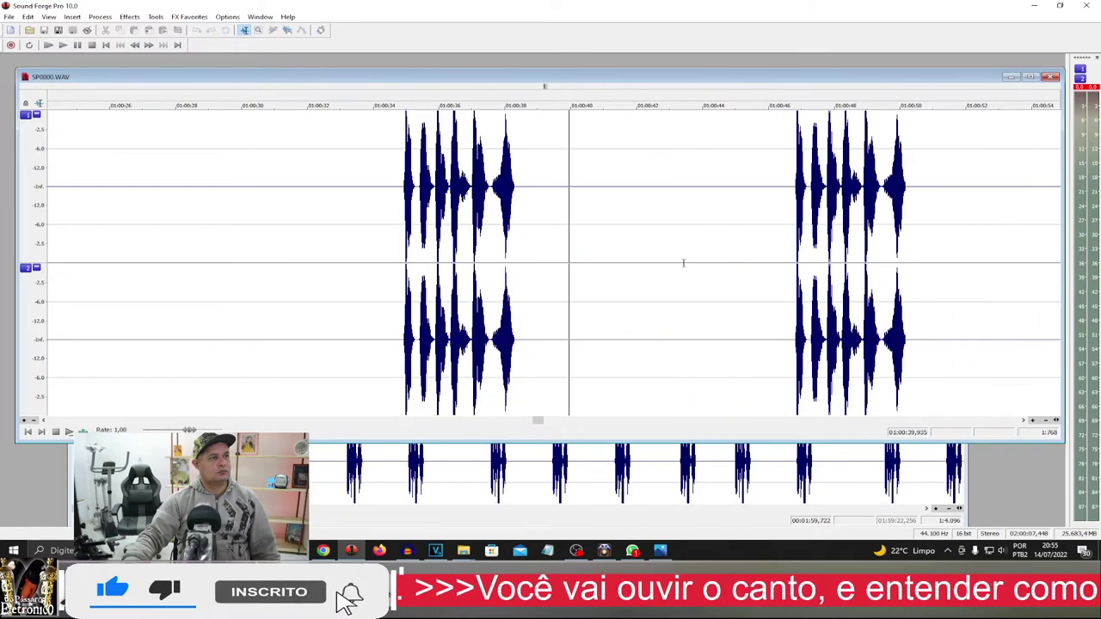
scroll(684, 262, "up", 2)
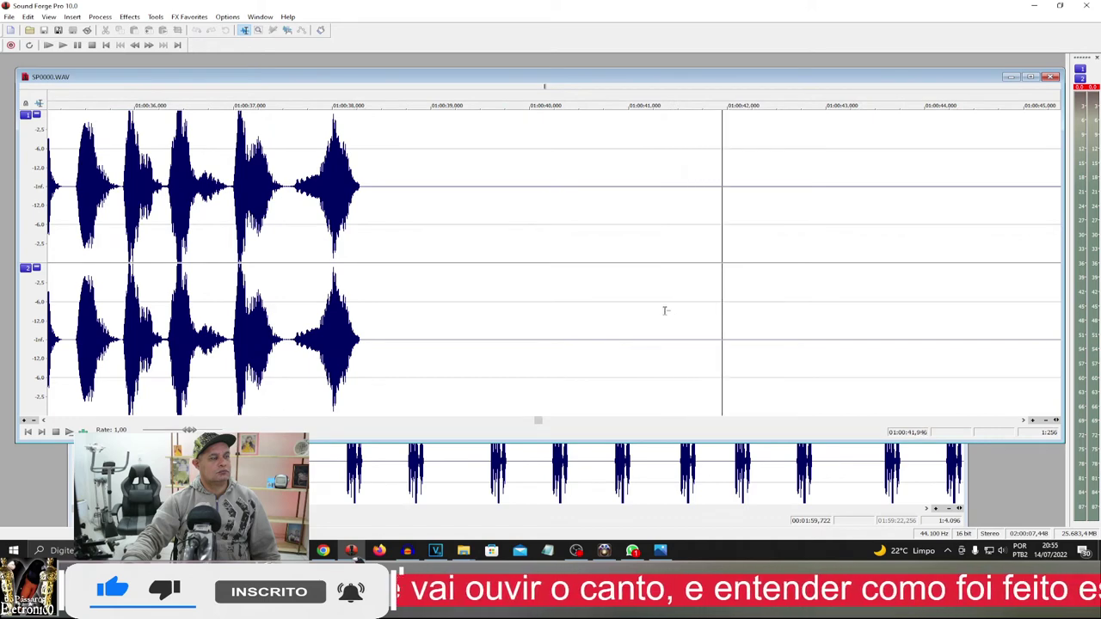
scroll(664, 310, "down", 1)
scroll(665, 311, "down", 1)
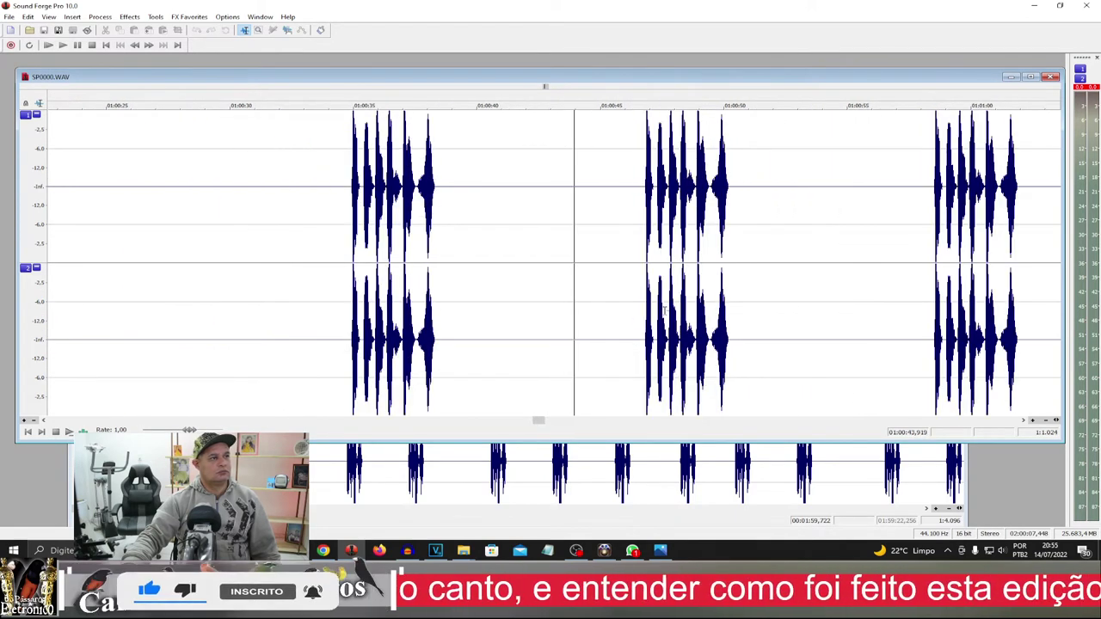
scroll(665, 310, "down", 1)
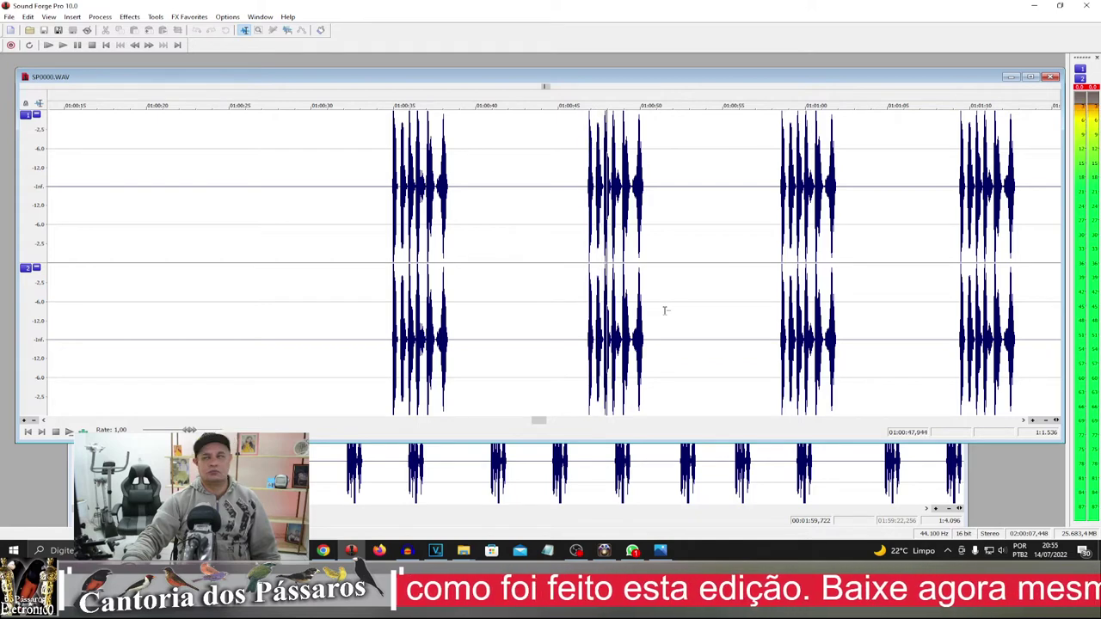
scroll(665, 310, "up", 2)
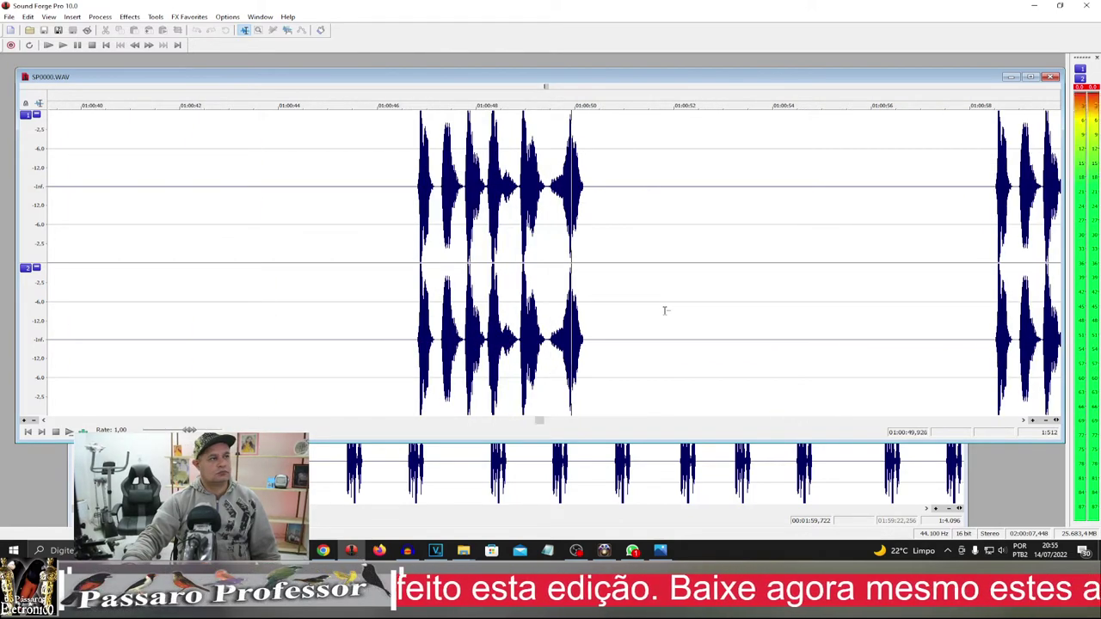
scroll(665, 310, "up", 2)
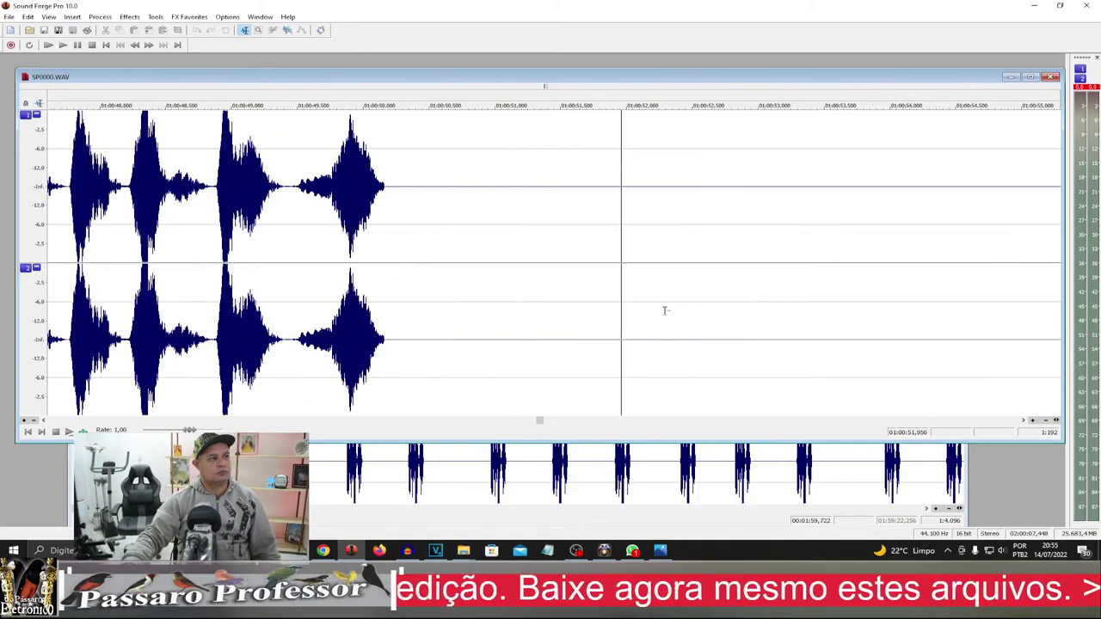
scroll(665, 311, "down", 1)
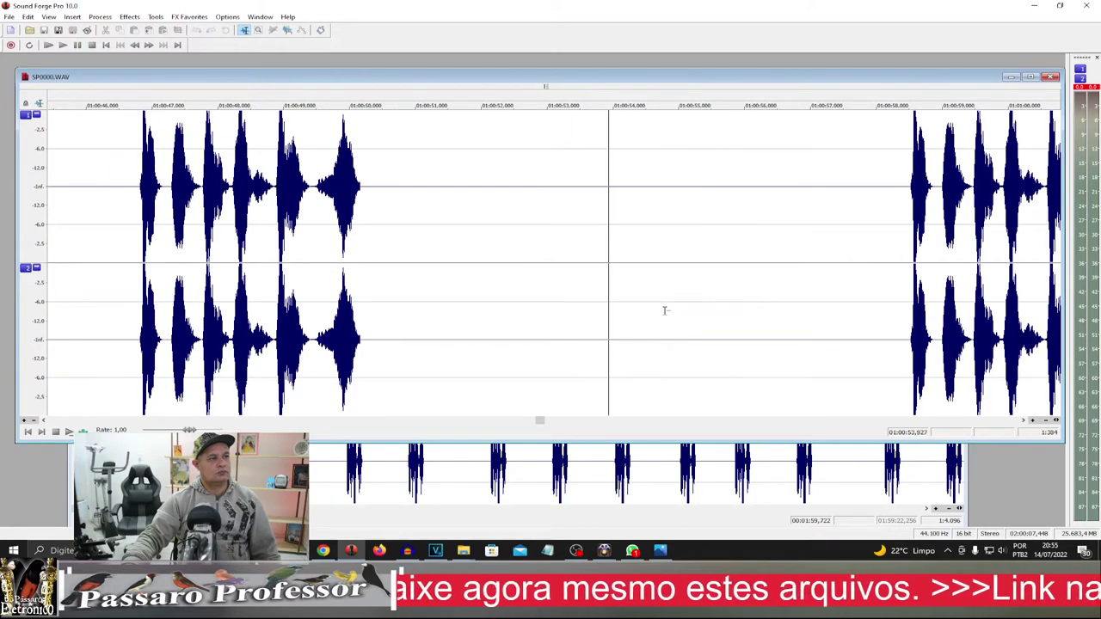
- Follow playback into the second block's third song, check the whole file's layout and place the cursor in the final silence
left_click(1024, 420)
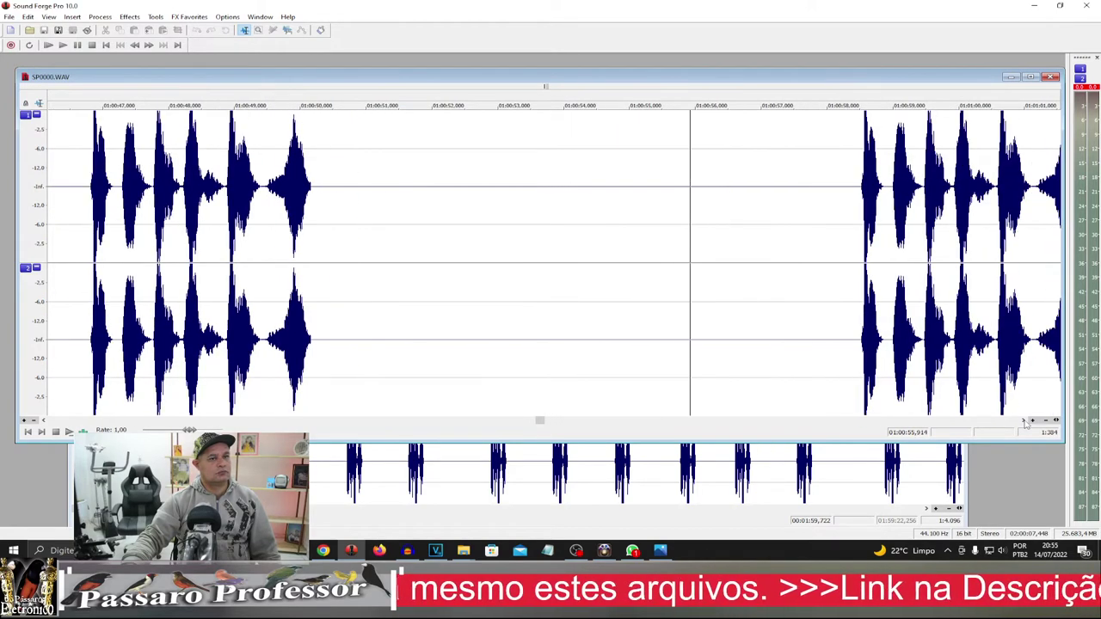
left_click(1024, 419)
left_click(1024, 420)
left_click(1024, 420)
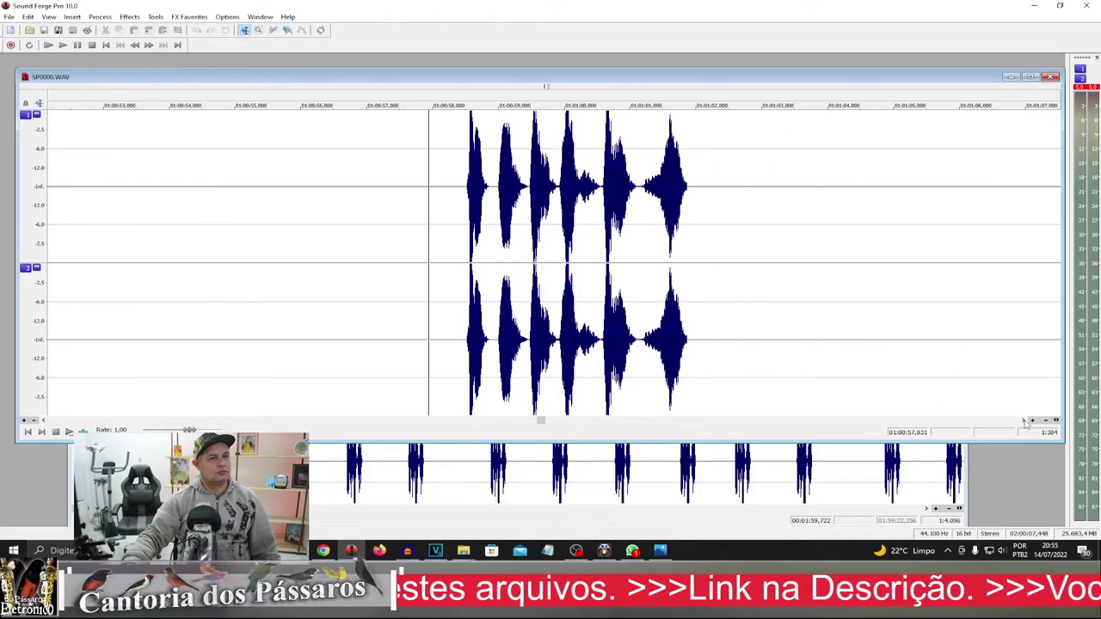
scroll(803, 310, "down", 3)
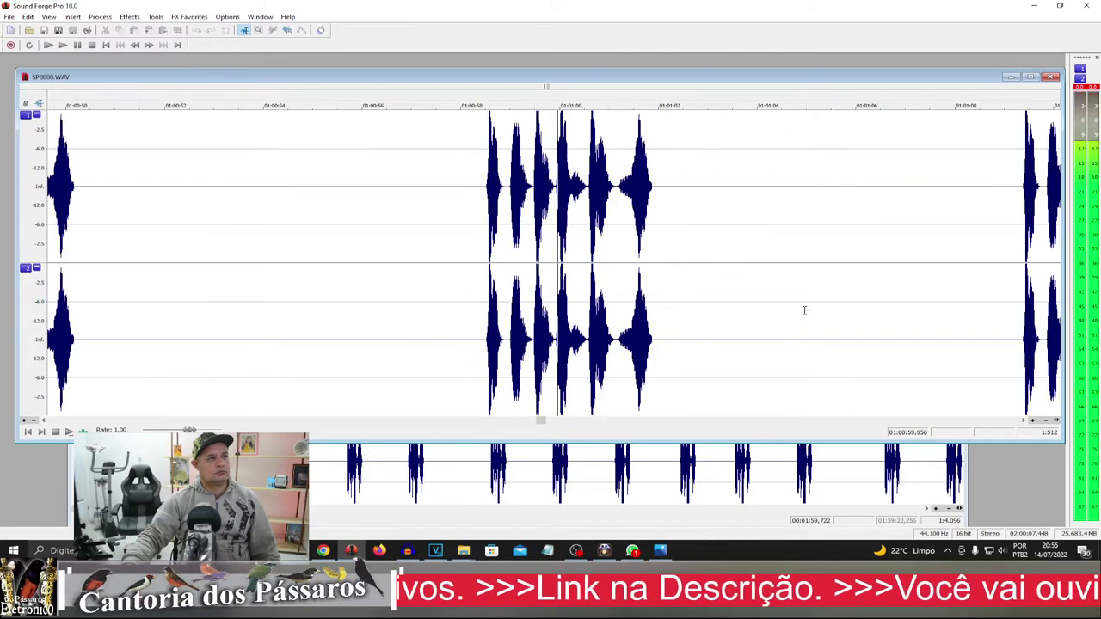
scroll(804, 310, "down", 8)
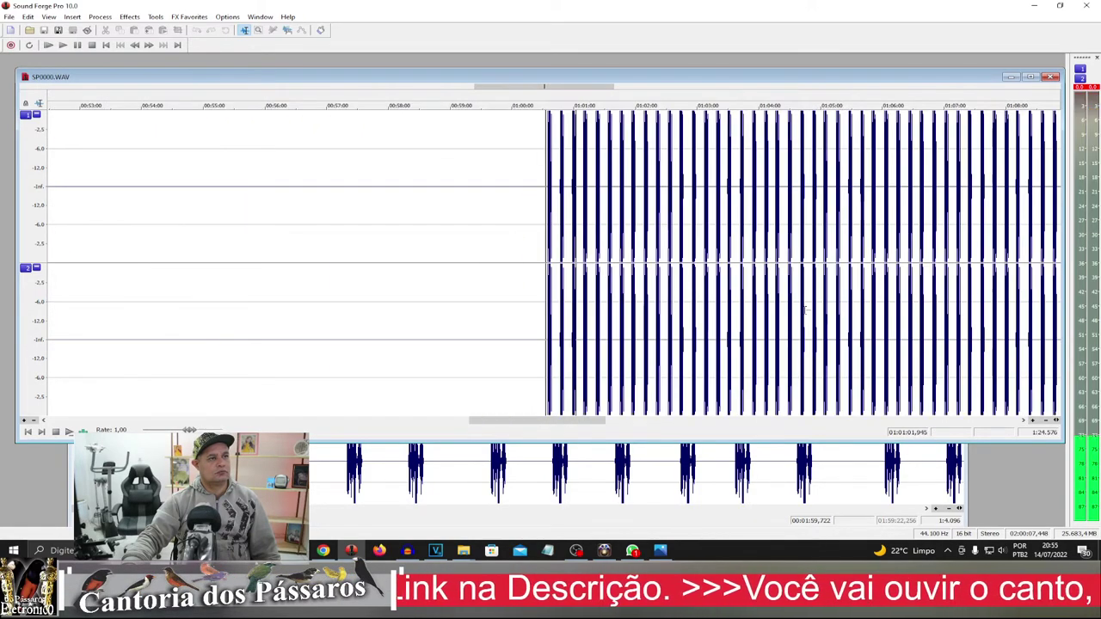
scroll(805, 310, "down", 2)
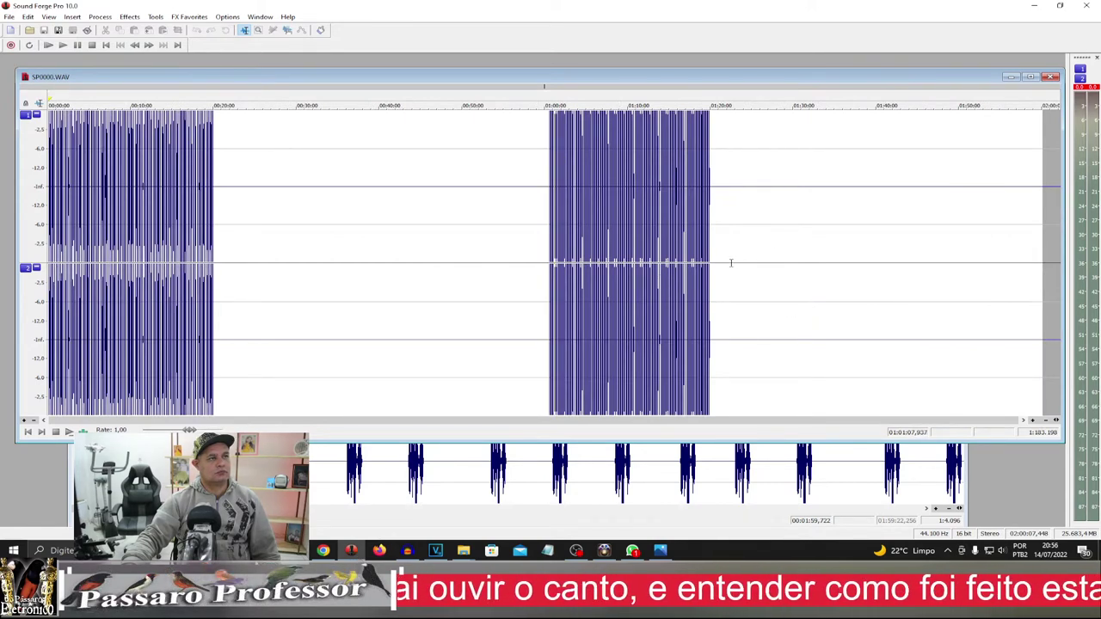
key("space")
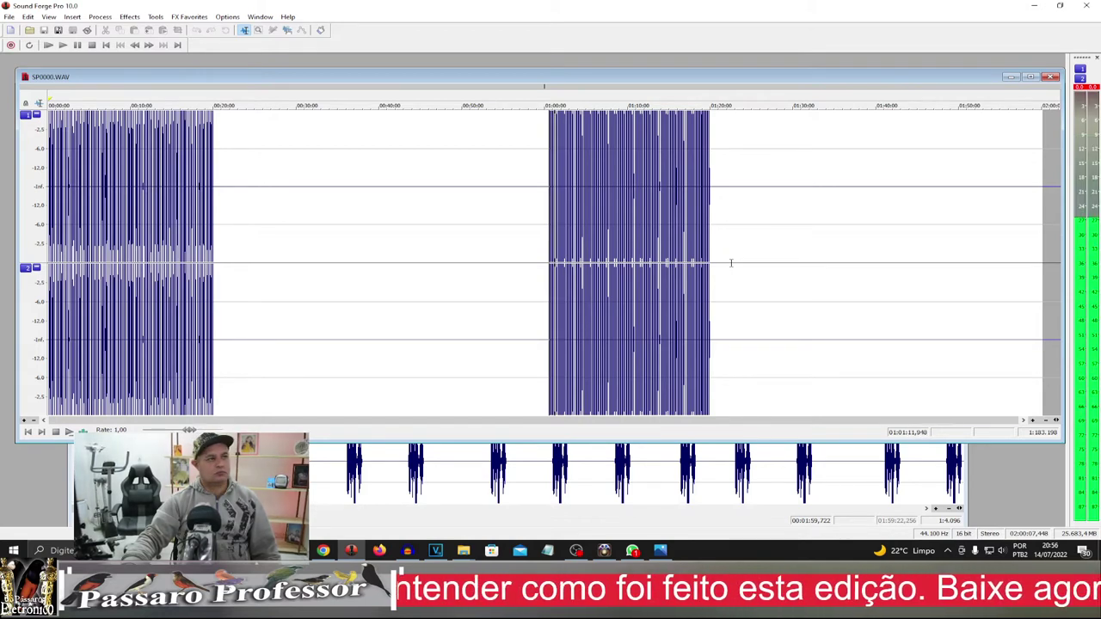
left_click(731, 263)
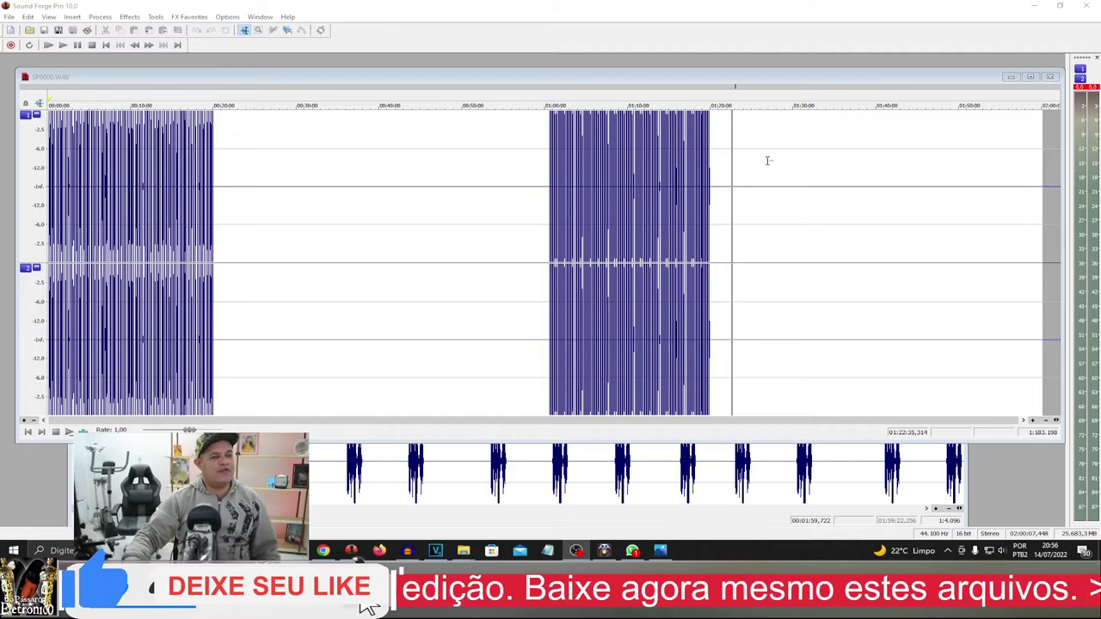
- Select the silent gap of about 6.6 seconds between the file's first two songs and check its playback
key("ctrl+Up")
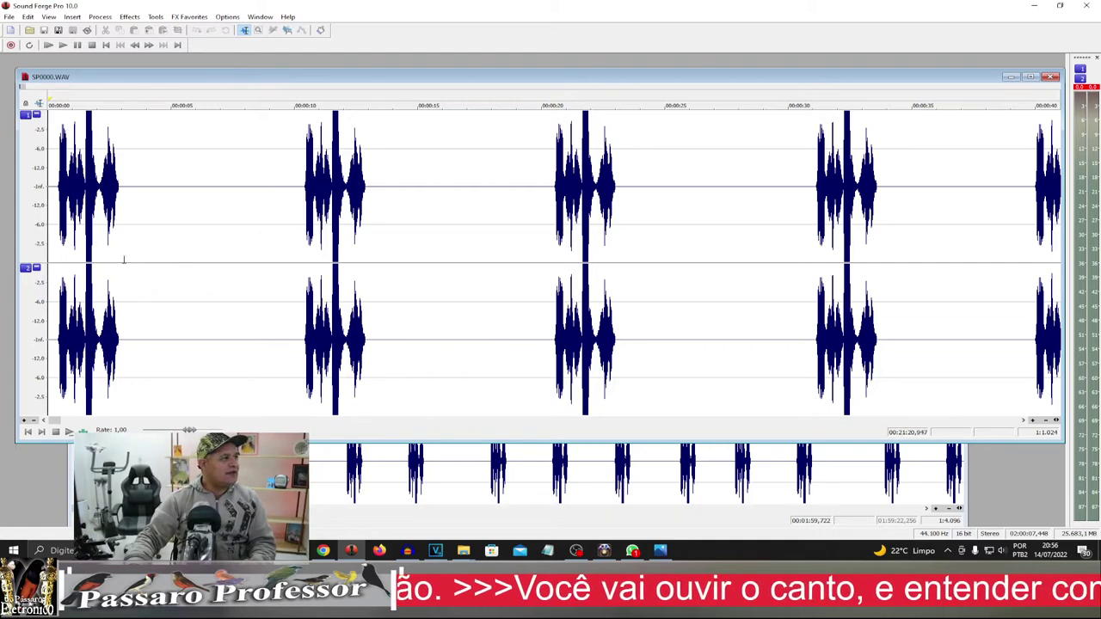
left_click_drag(123, 258, 284, 271)
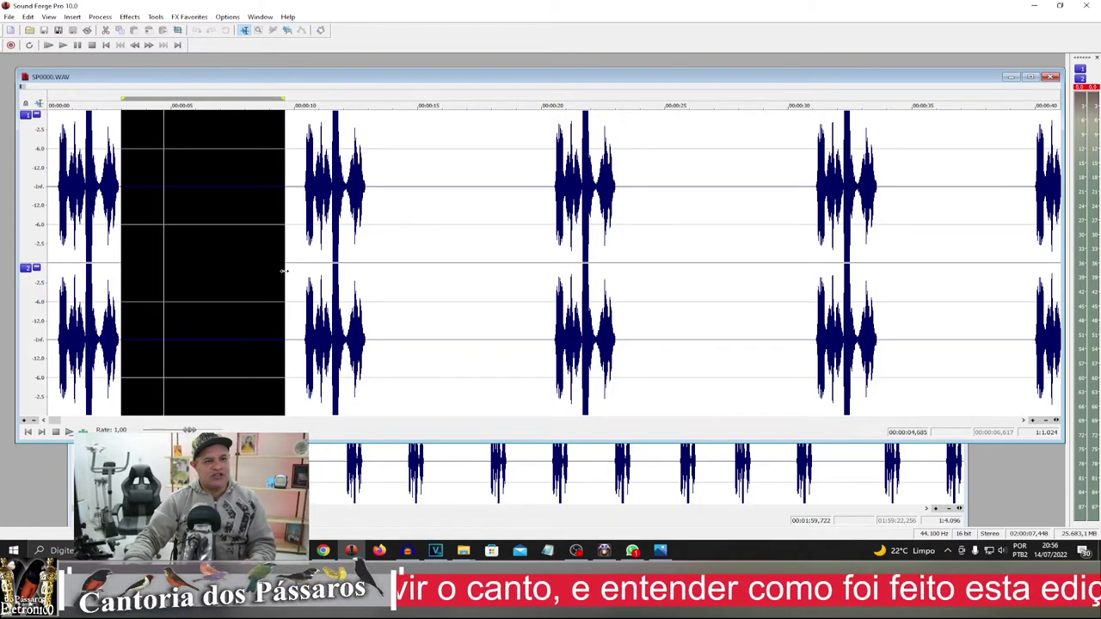
key("space")
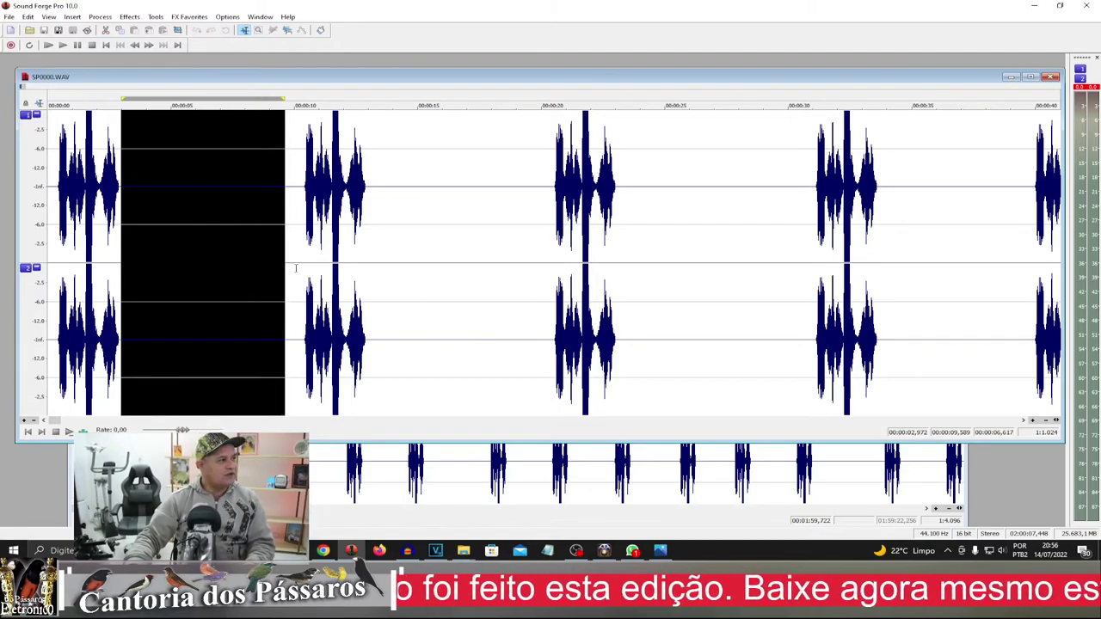
- Select the first song block of about 20 minutes, followed by the roughly 40-minute silence between the two song blocks
scroll(311, 262, "down", 6)
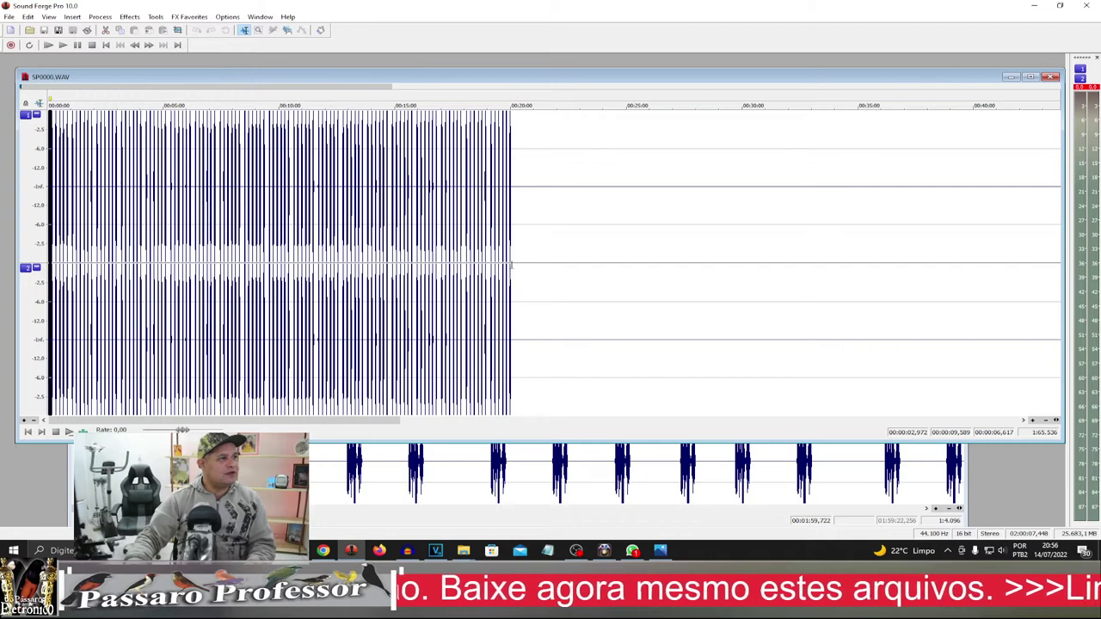
left_click_drag(510, 268, 3, 268)
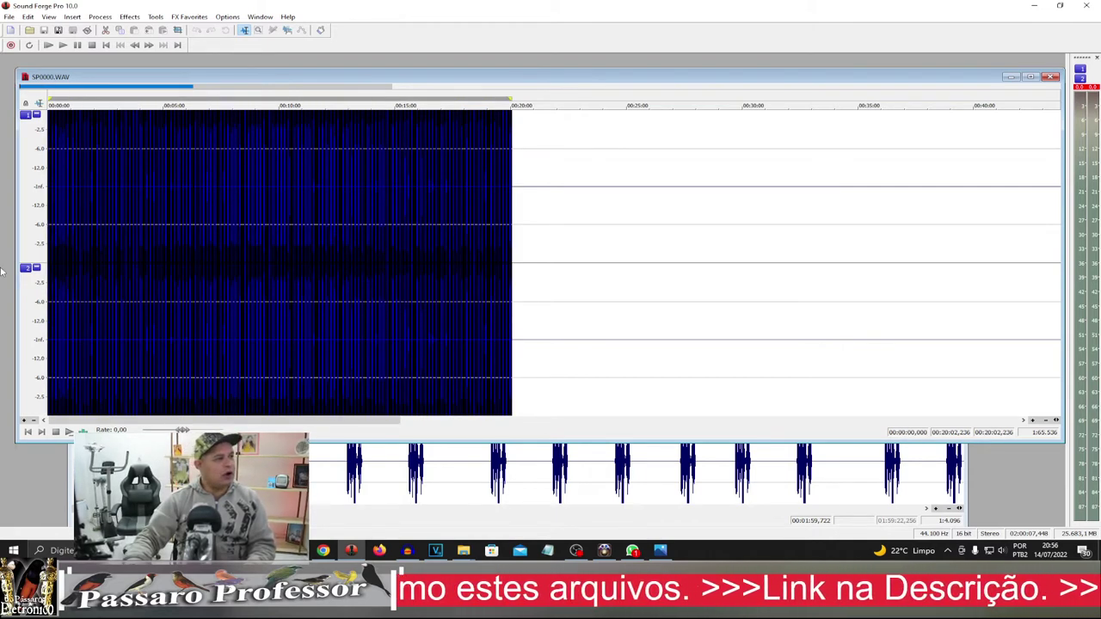
left_click(511, 246)
scroll(516, 250, "down", 2)
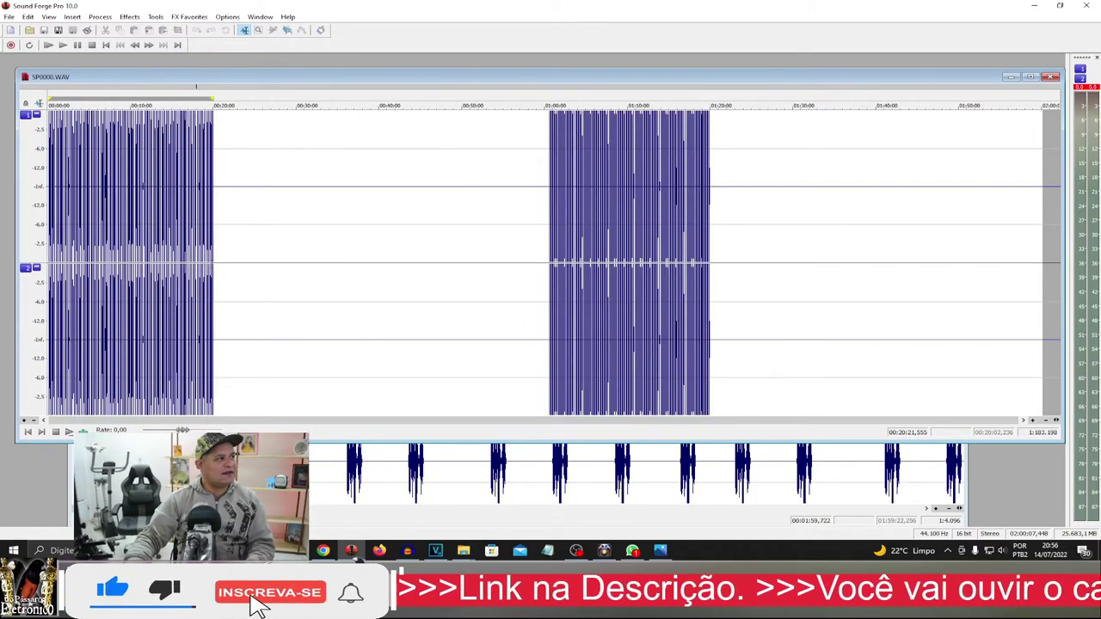
left_click_drag(215, 263, 544, 264)
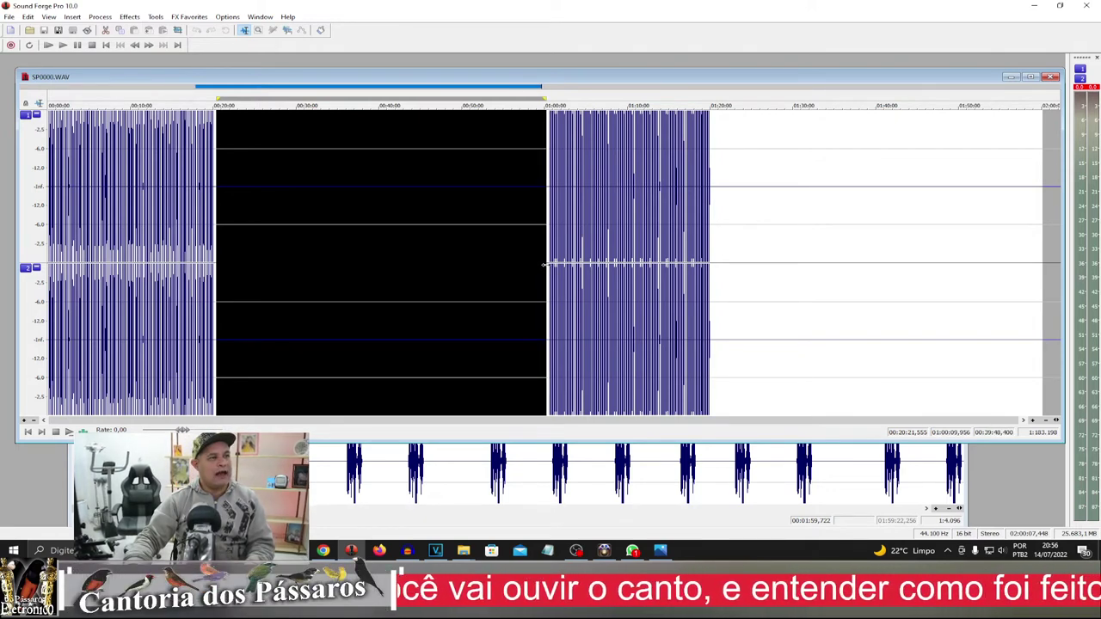
- Select the second song block from its first song at about 01:00:34 through its last song, about 19 minutes in total
key("ctrl+shift+m")
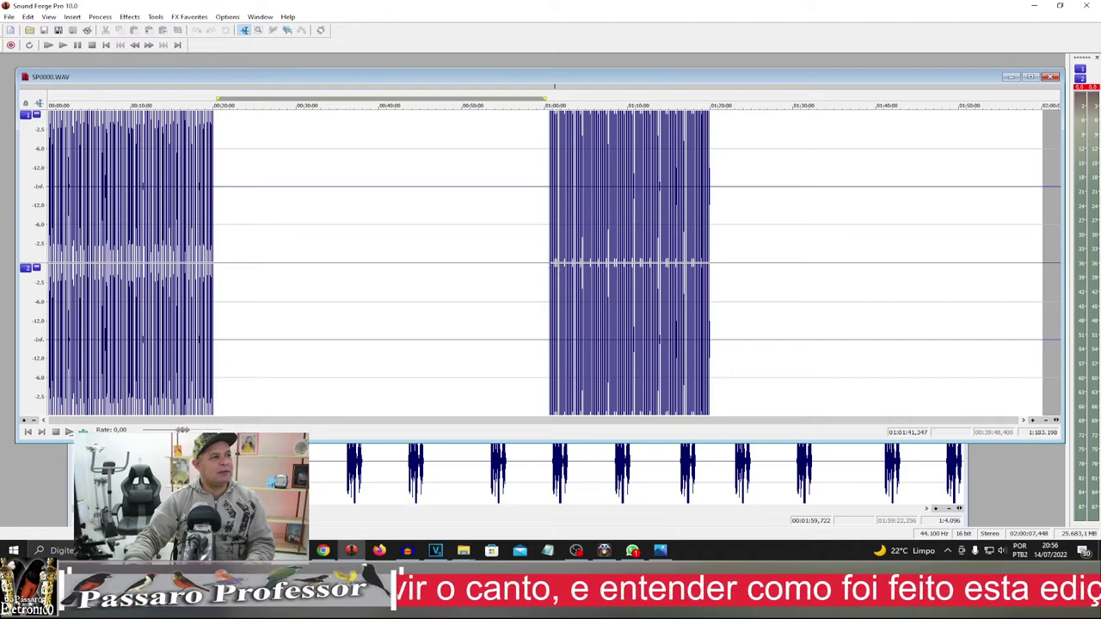
scroll(547, 263, "up", 8)
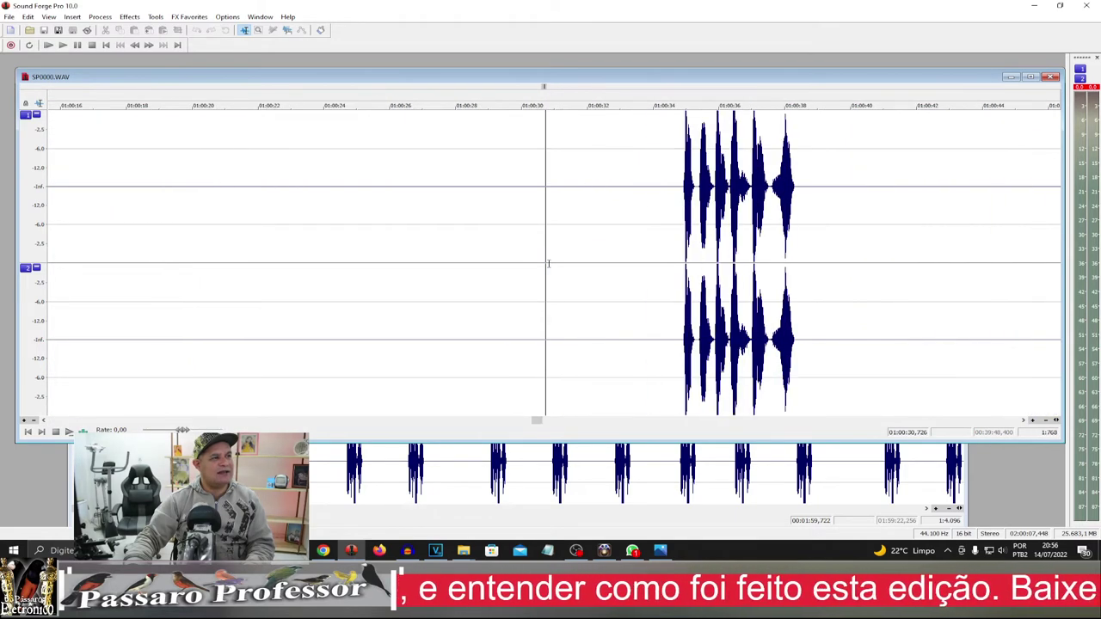
left_click(677, 255)
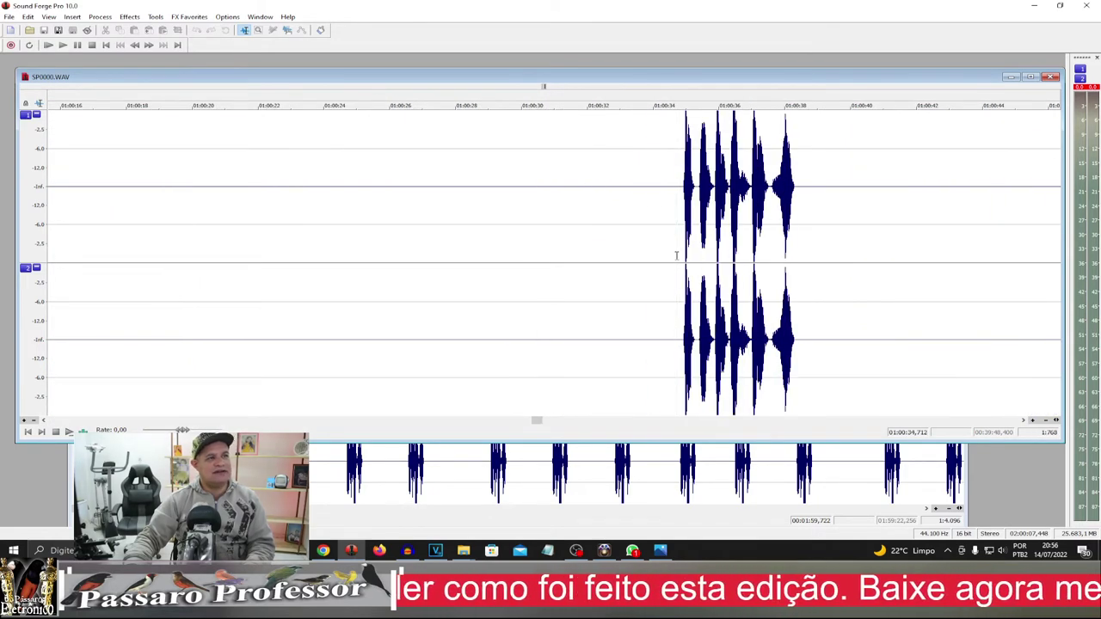
left_click_drag(680, 255, 811, 258)
scroll(808, 262, "down", 8)
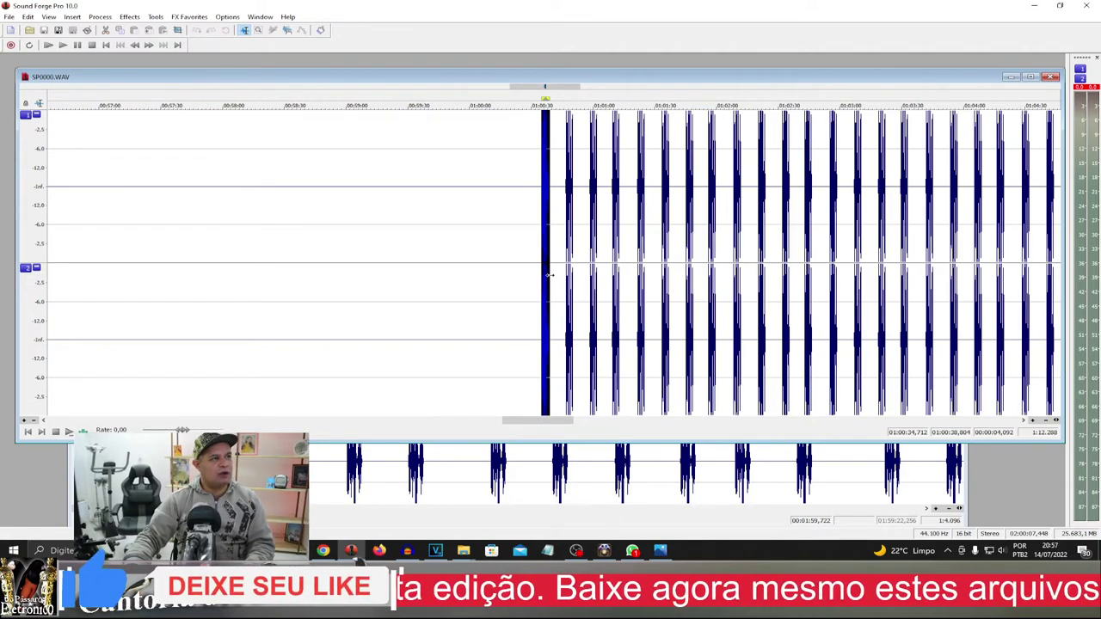
left_click_drag(549, 262, 965, 273)
scroll(965, 274, "down", 4)
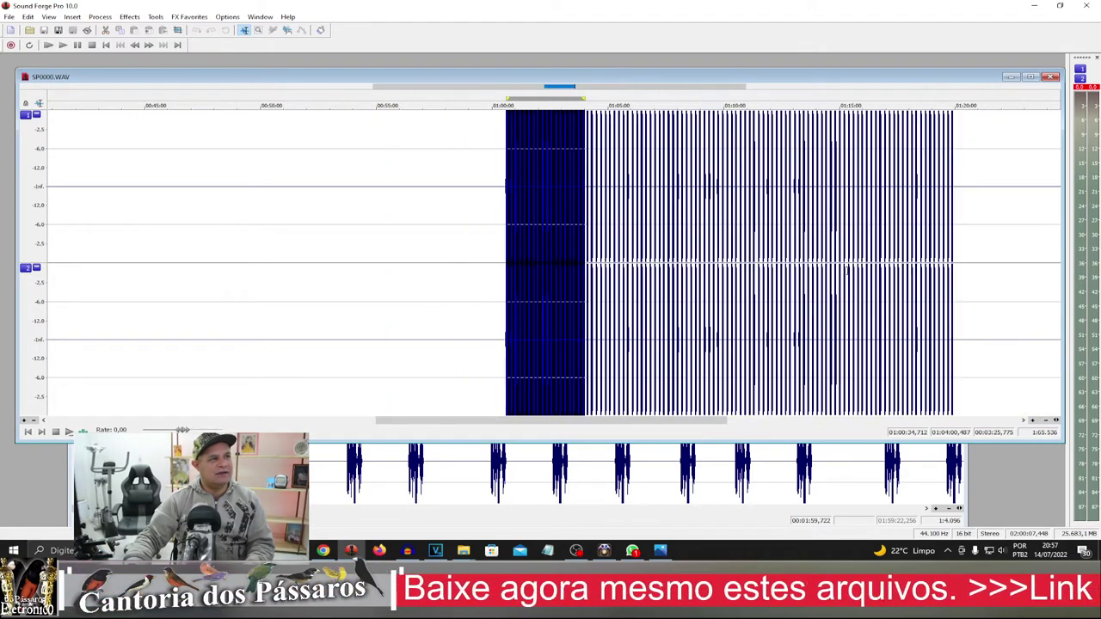
left_click_drag(582, 270, 955, 271)
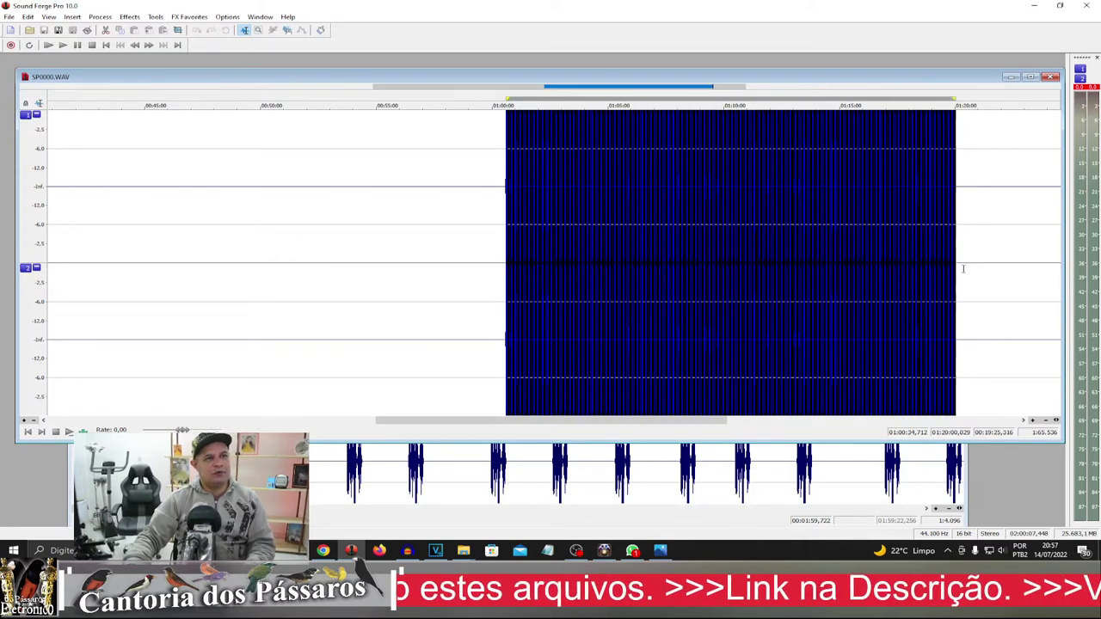
- Select the silence after the second song block through to the end of the file, about 40 minutes
left_click(963, 269)
double_click(957, 258)
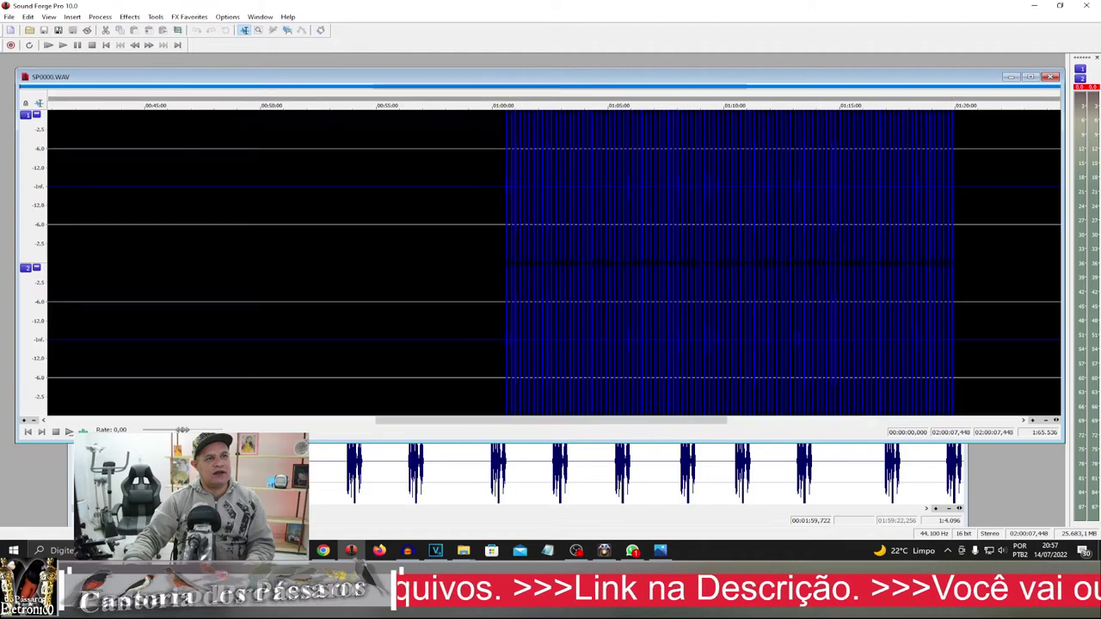
scroll(617, 269, "right", 5)
left_click(617, 269)
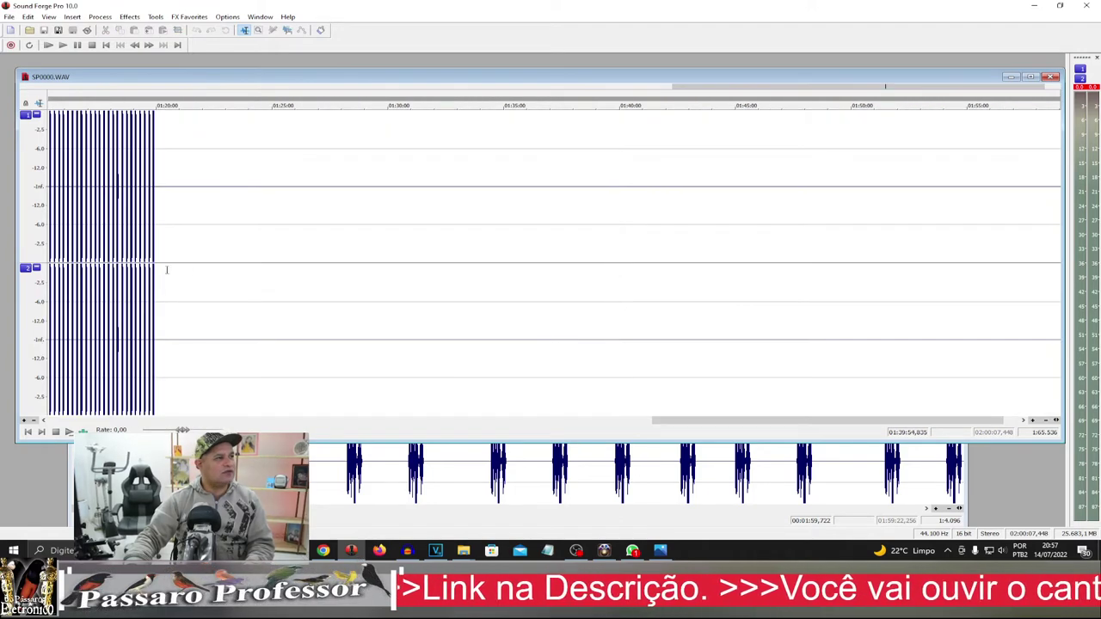
left_click_drag(160, 258, 558, 254)
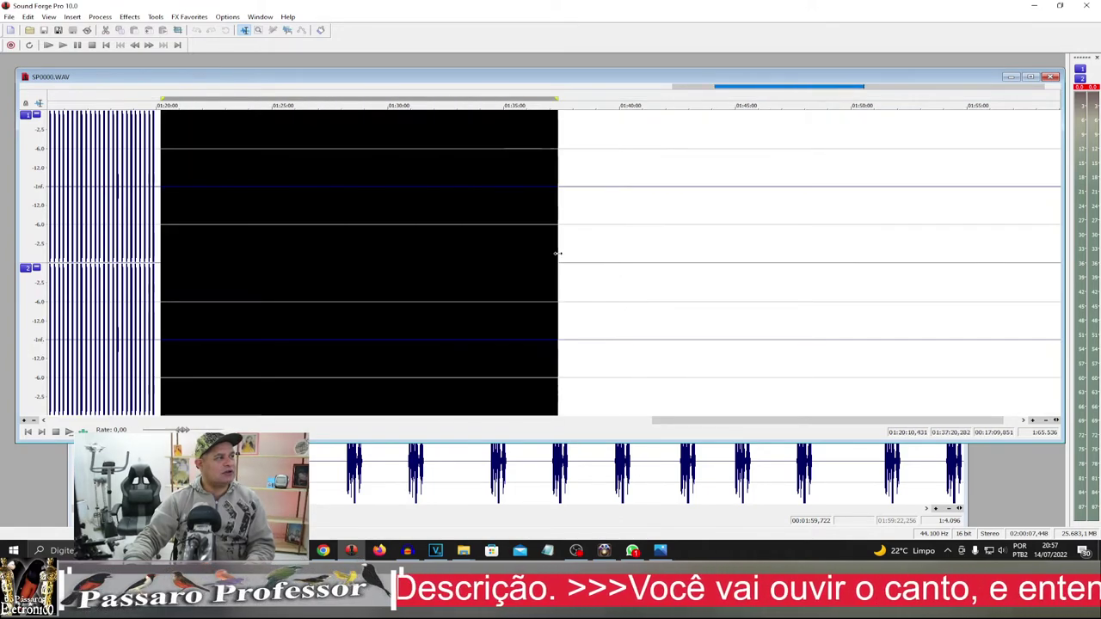
scroll(558, 253, "down", 2)
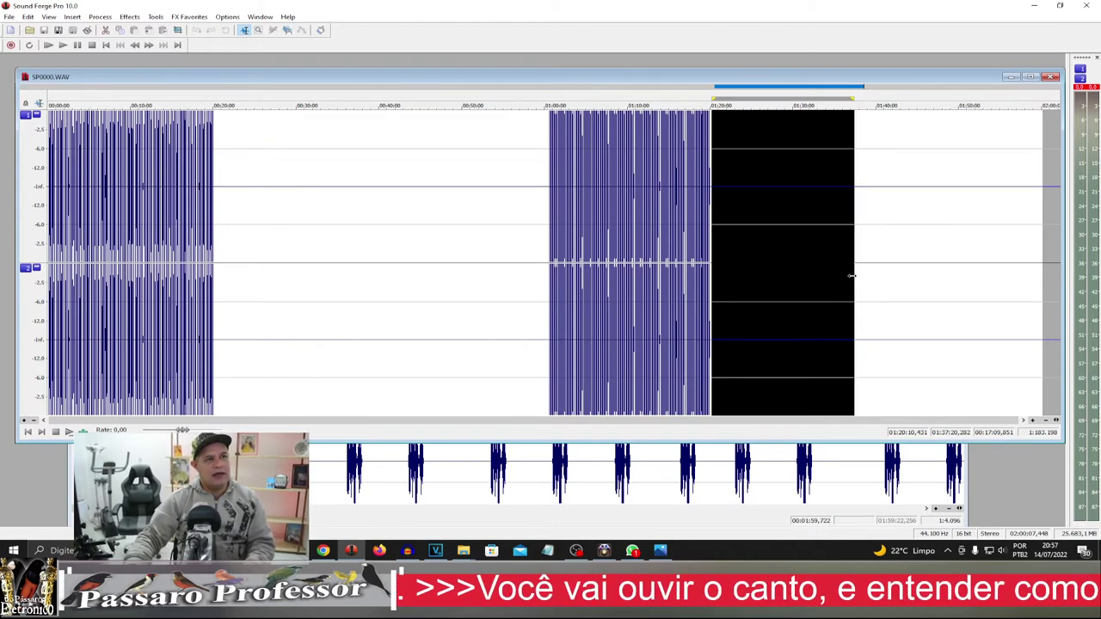
key("shift+End")
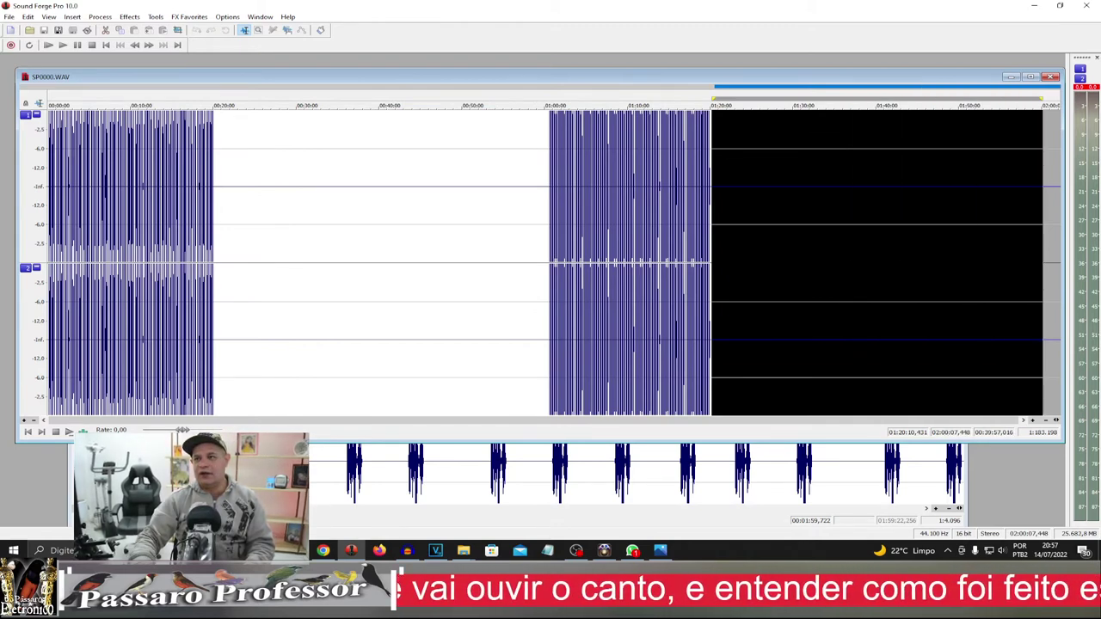